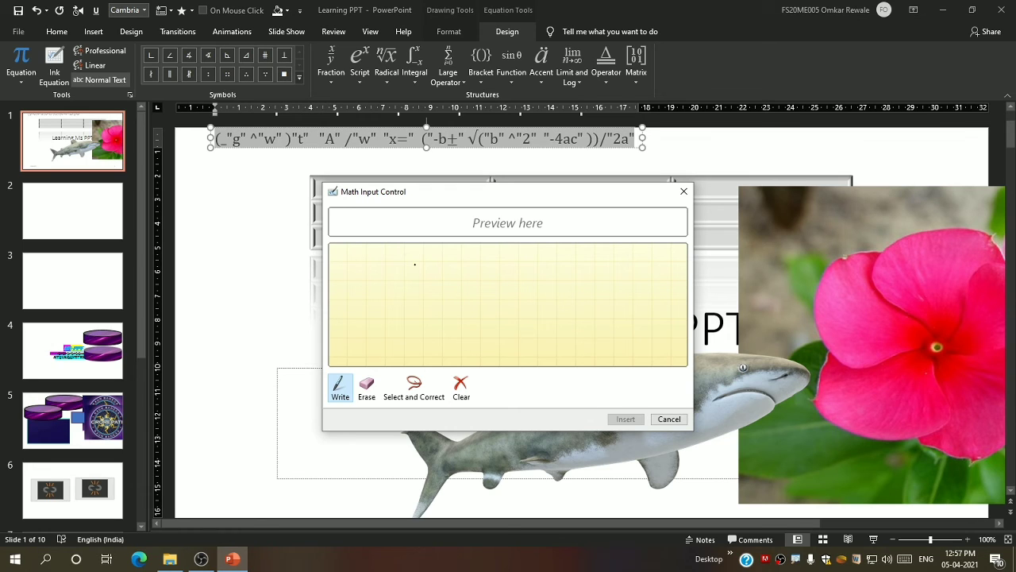
# Handwrite A² in the Math Input Control and erase both strokes of the badly drawn equals sign
pyautogui.moveTo(415, 265); pyautogui.dragTo(393, 324)
pyautogui.moveTo(412, 266); pyautogui.dragTo(428, 321)
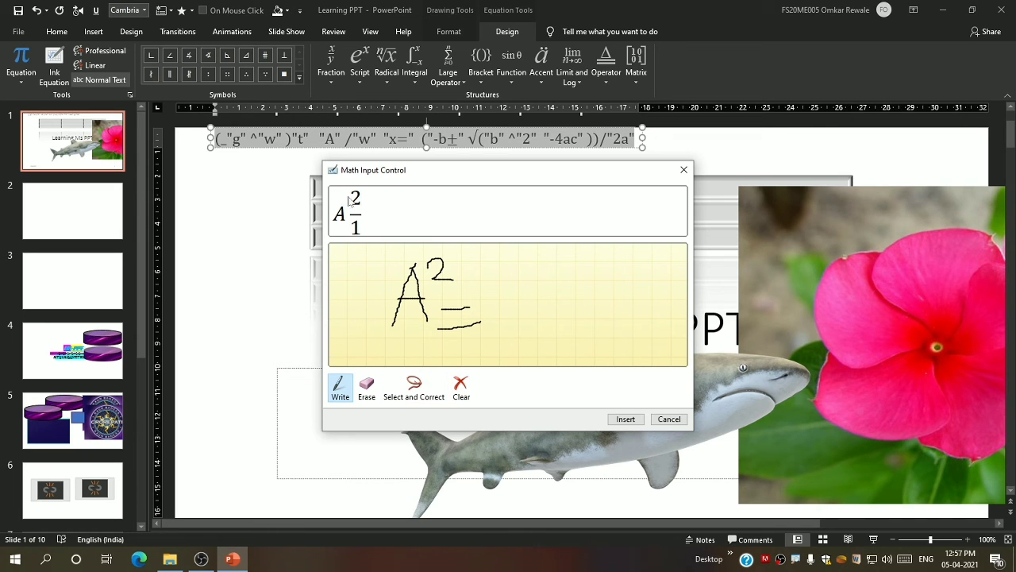
pyautogui.click(366, 389)
pyautogui.click(452, 332)
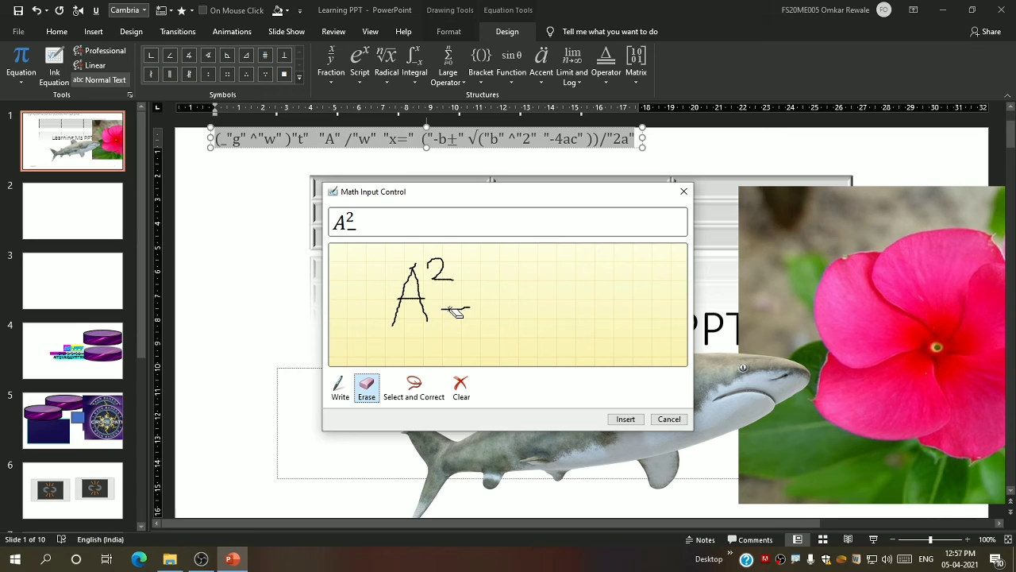
pyautogui.click(461, 308)
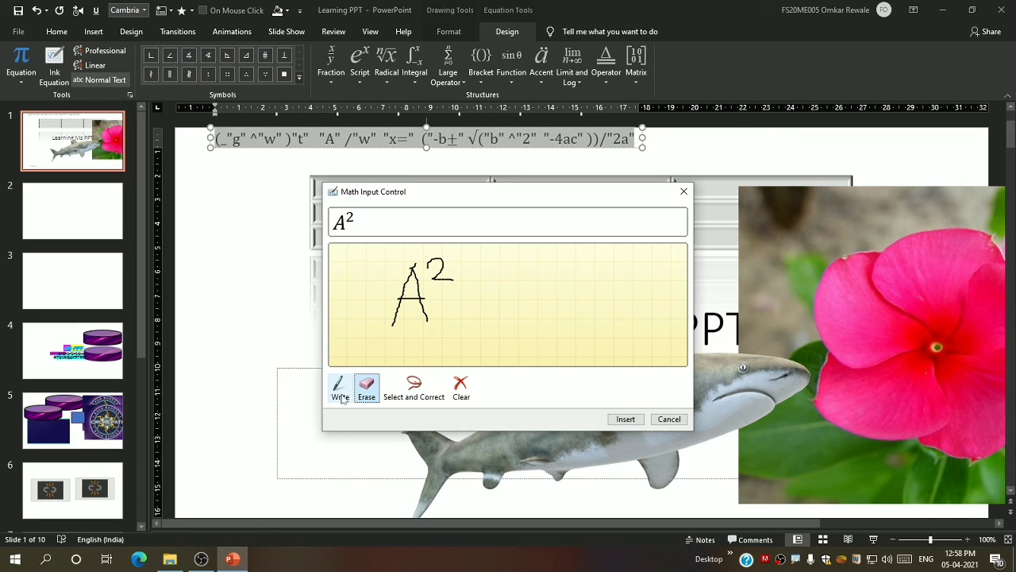
# Complete the handwritten formula as A² = B + C and insert it on slide 1 in place of the selected equation
pyautogui.click(340, 393)
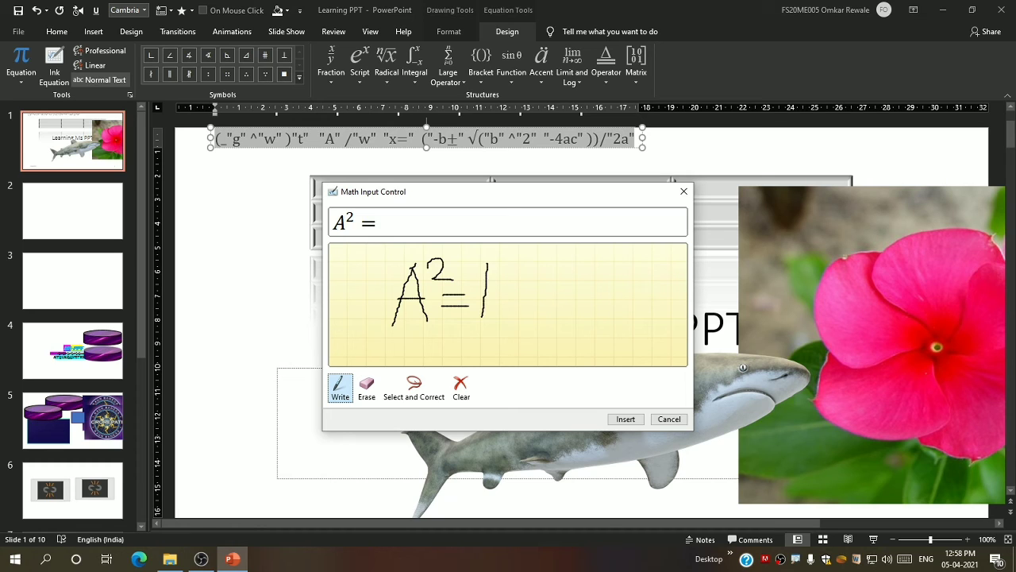
pyautogui.moveTo(487, 268)
pyautogui.mouseDown()
pyautogui.moveTo(510, 277)
pyautogui.moveTo(480, 324)
pyautogui.mouseUp()
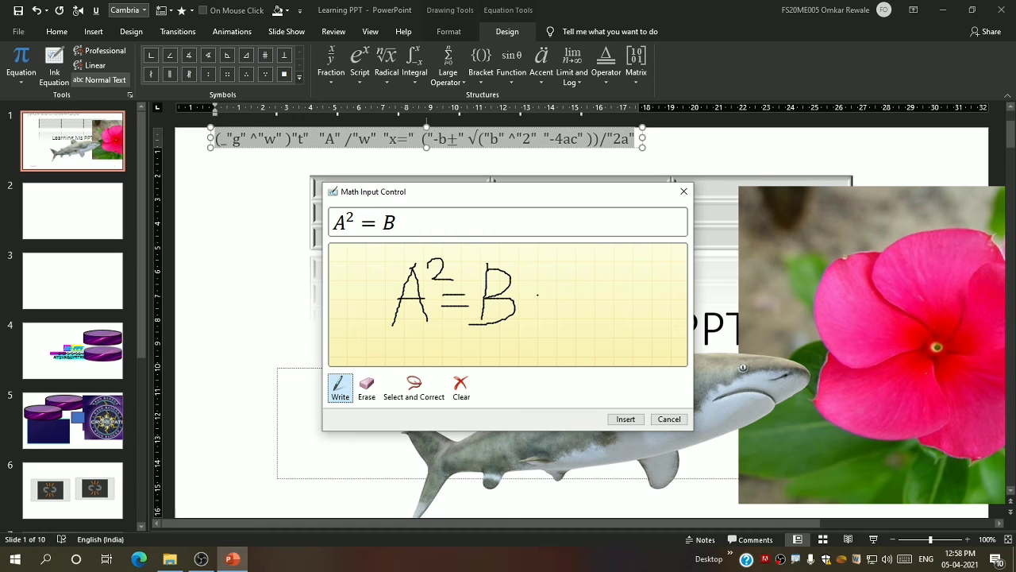
pyautogui.moveTo(532, 296)
pyautogui.mouseDown()
pyautogui.moveTo(565, 294)
pyautogui.moveTo(548, 316)
pyautogui.mouseUp()
pyautogui.moveTo(614, 273)
pyautogui.mouseDown()
pyautogui.moveTo(573, 295)
pyautogui.moveTo(621, 318)
pyautogui.mouseUp()
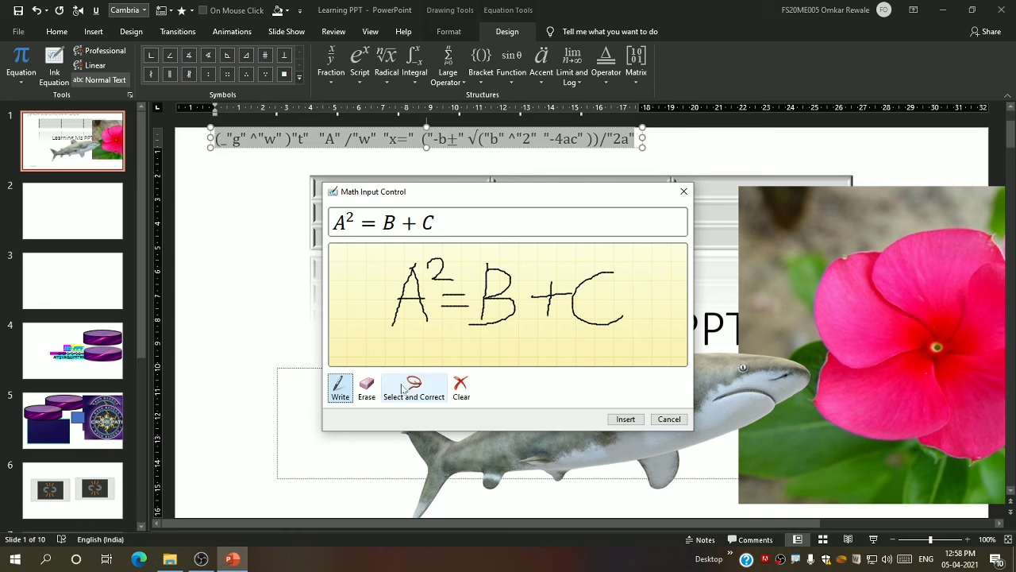
pyautogui.click(433, 395)
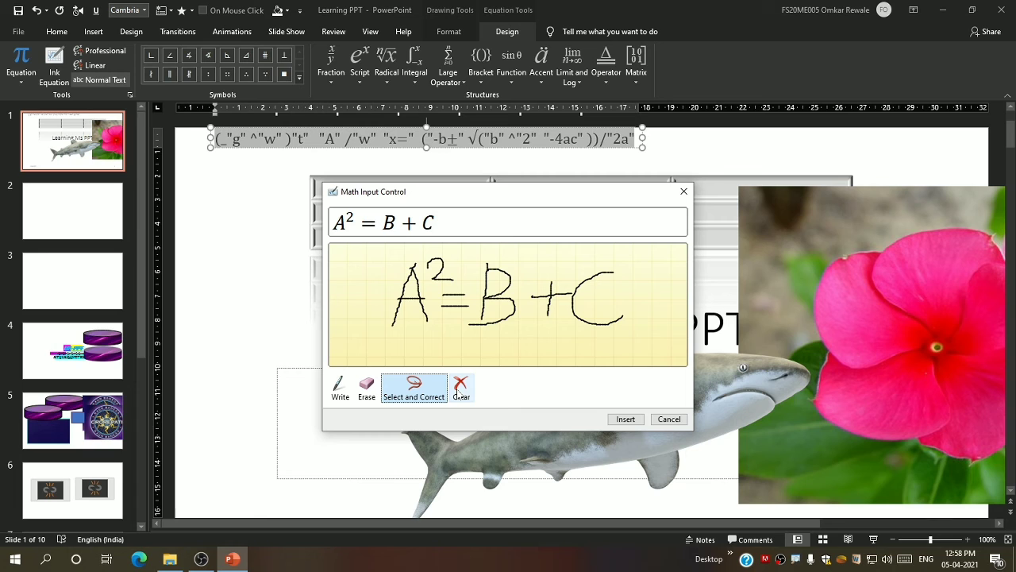
pyautogui.click(625, 419)
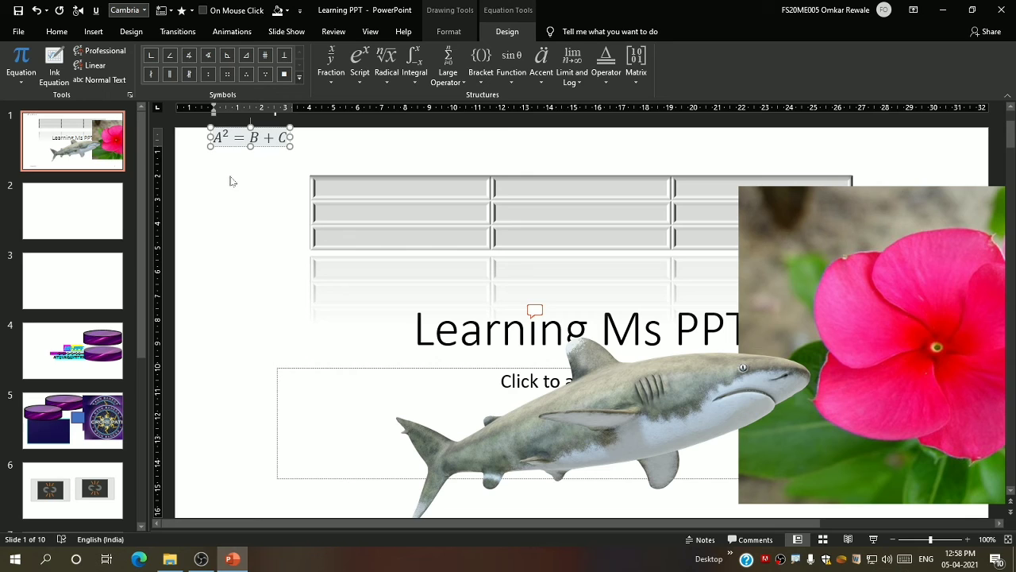
pyautogui.scroll(1, 223, 186)
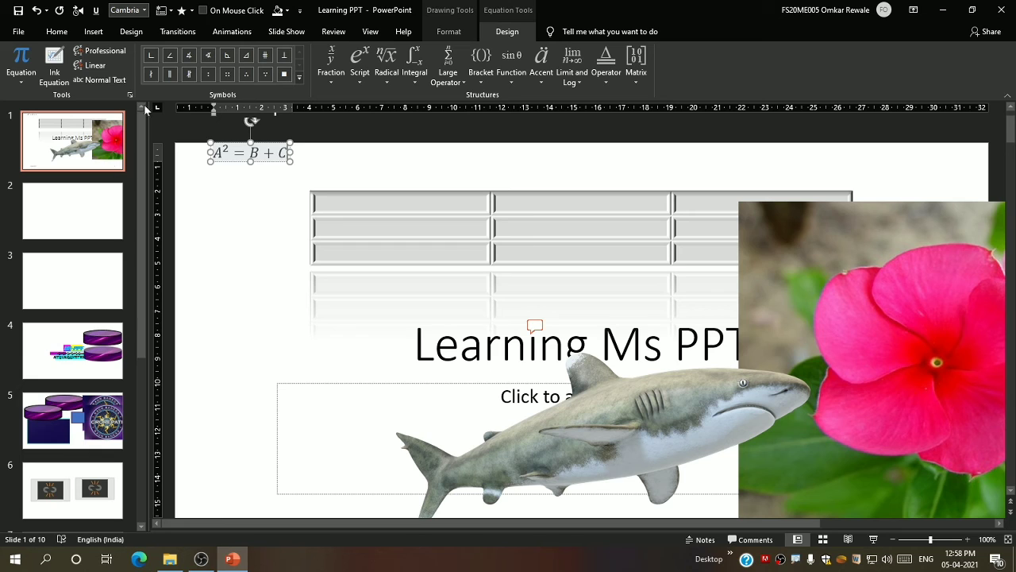
pyautogui.click(52, 76)
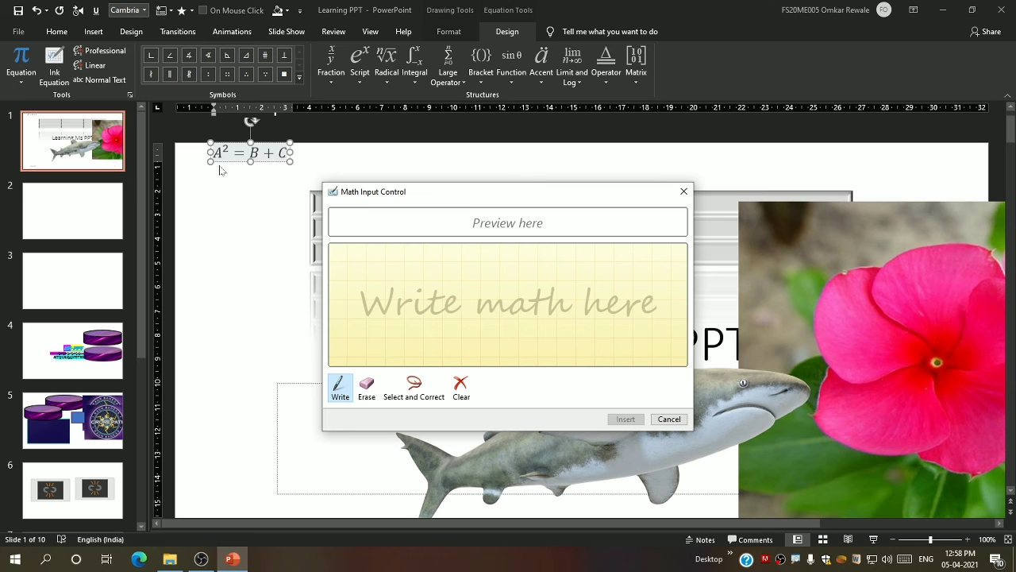
pyautogui.click(682, 191)
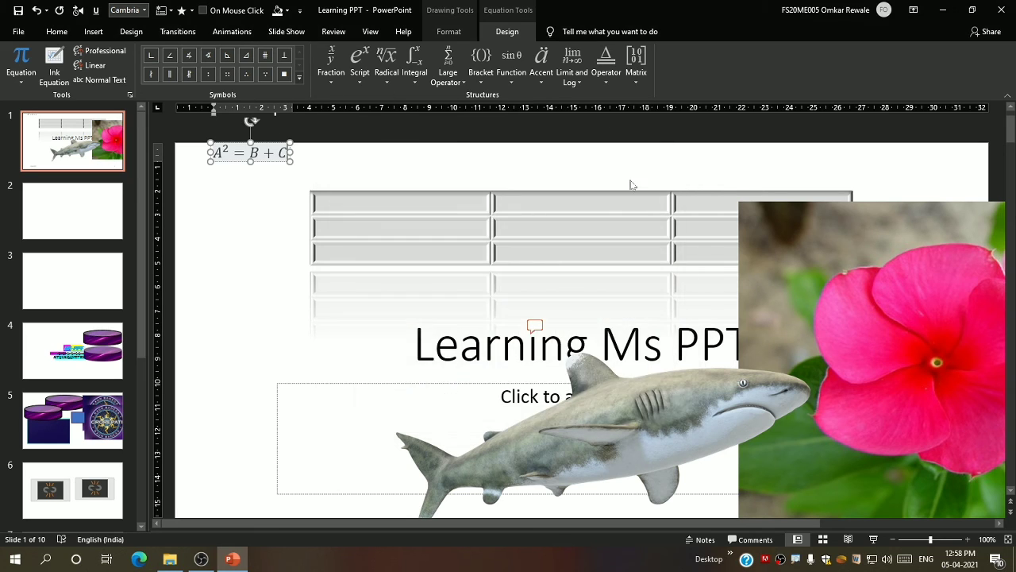
pyautogui.click(21, 83)
pyautogui.click(21, 84)
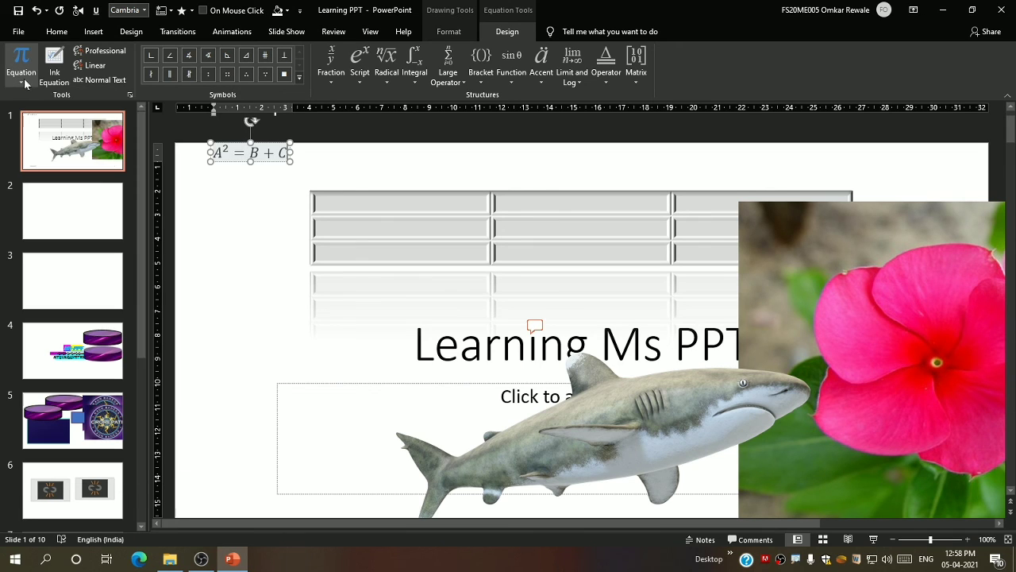
# Start inserting a symbol into the equation and set the symbol font to (latin text)
pyautogui.click(93, 32)
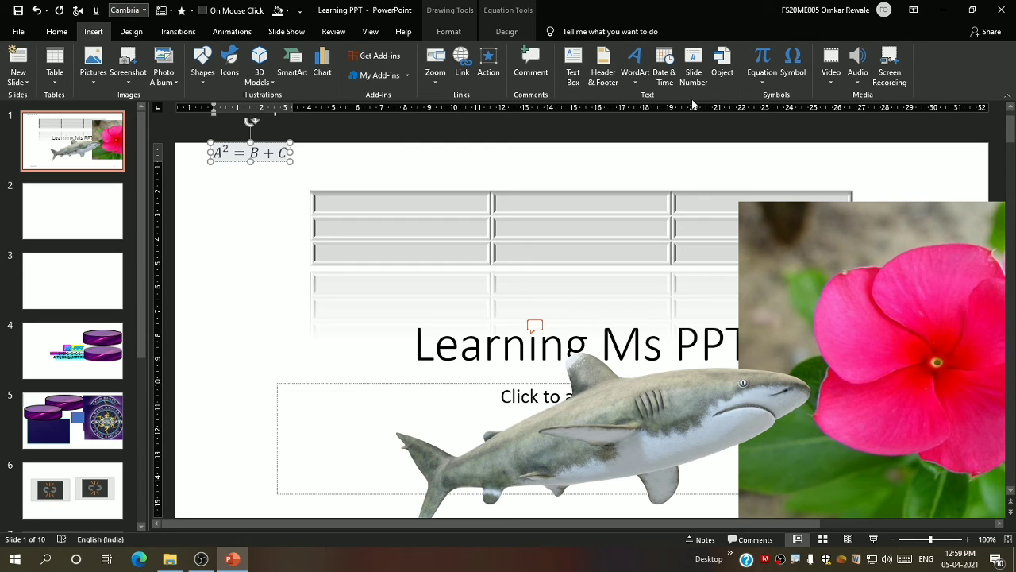
pyautogui.click(793, 68)
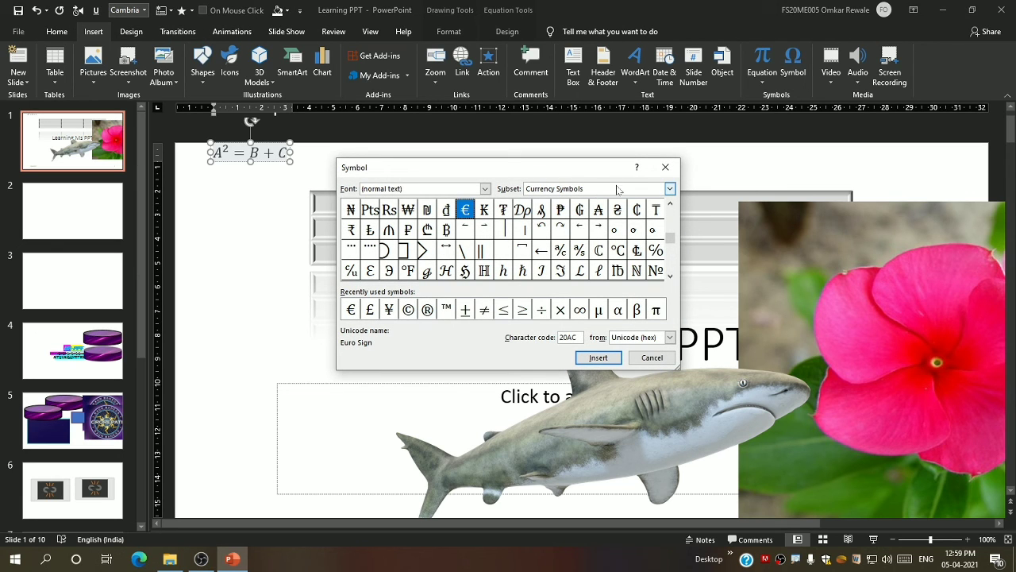
pyautogui.click(669, 191)
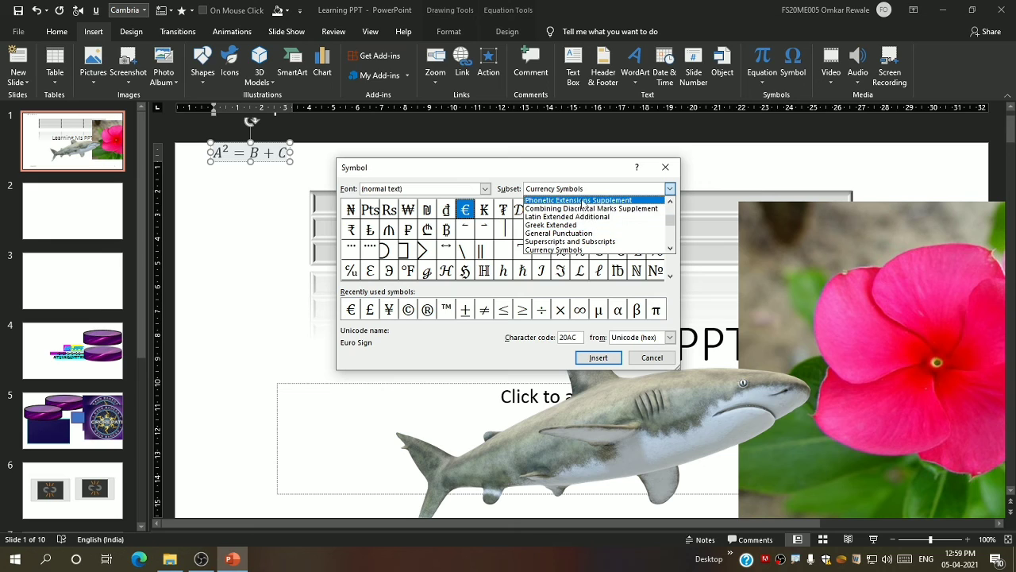
pyautogui.click(664, 191)
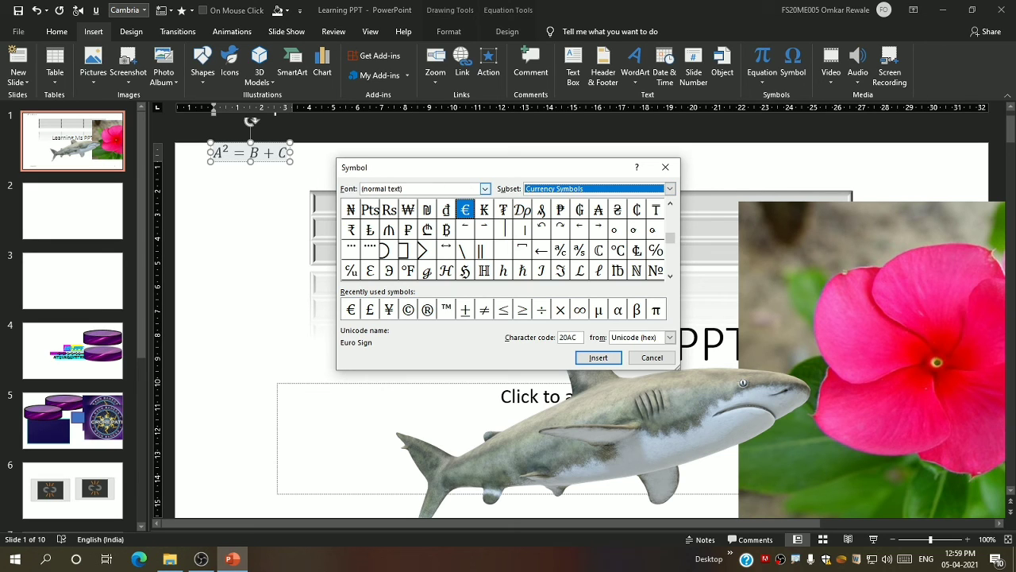
pyautogui.click(485, 189)
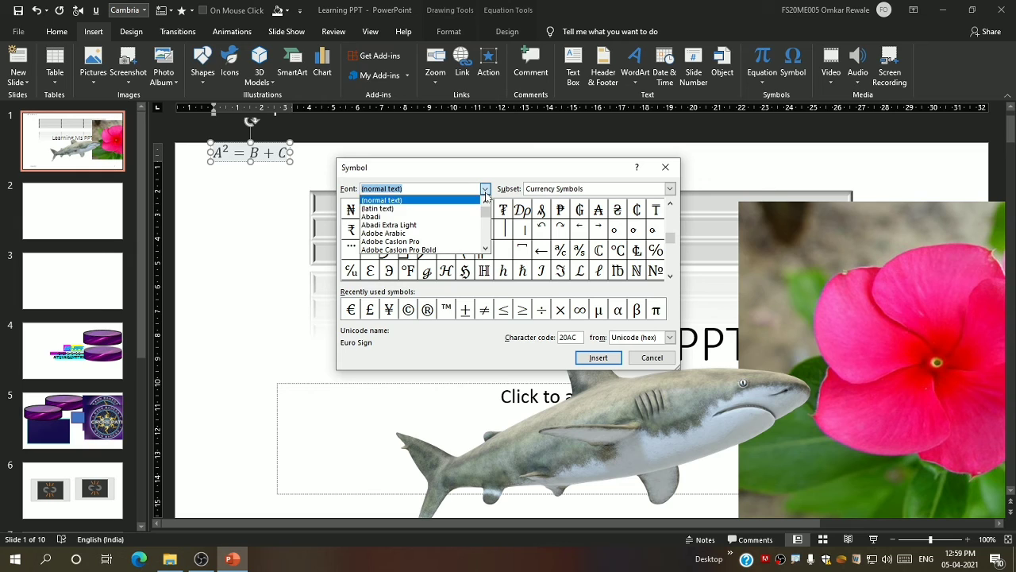
pyautogui.click(463, 241)
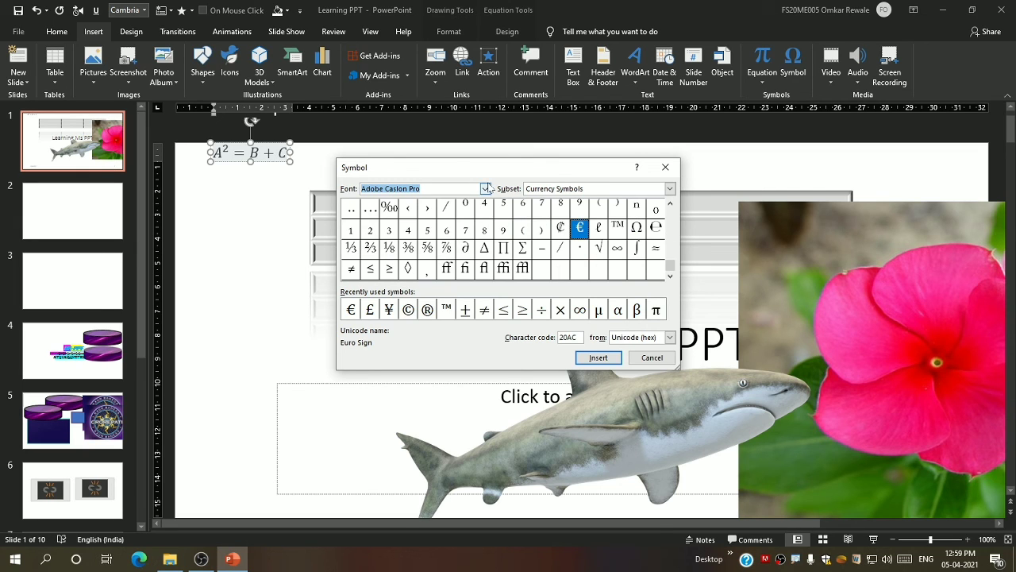
pyautogui.click(485, 189)
pyautogui.click(447, 208)
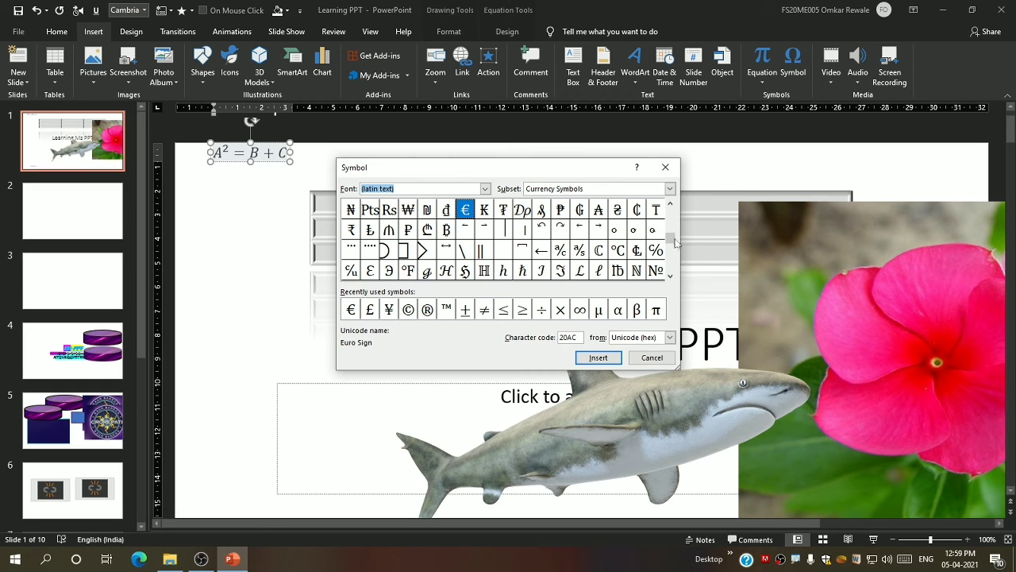
# Insert the Greek Extended symbol Ὅ (character code 1F4D) three times at the end of the equation and close the Symbol dialog
pyautogui.moveTo(674, 241)
pyautogui.mouseDown()
pyautogui.moveTo(673, 254)
pyautogui.moveTo(671, 216)
pyautogui.moveTo(672, 237)
pyautogui.mouseUp()
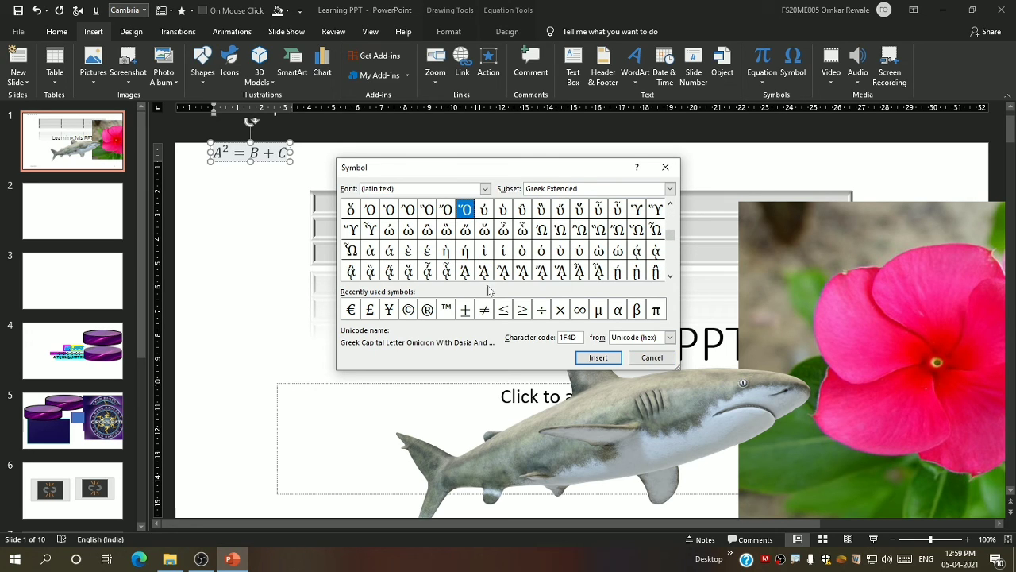
pyautogui.click(598, 358)
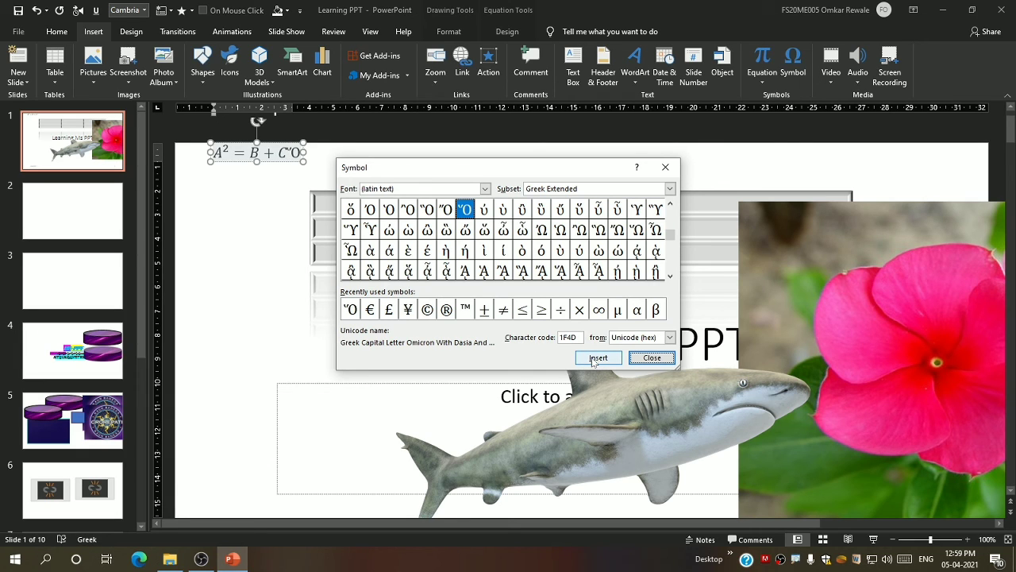
pyautogui.click(595, 360)
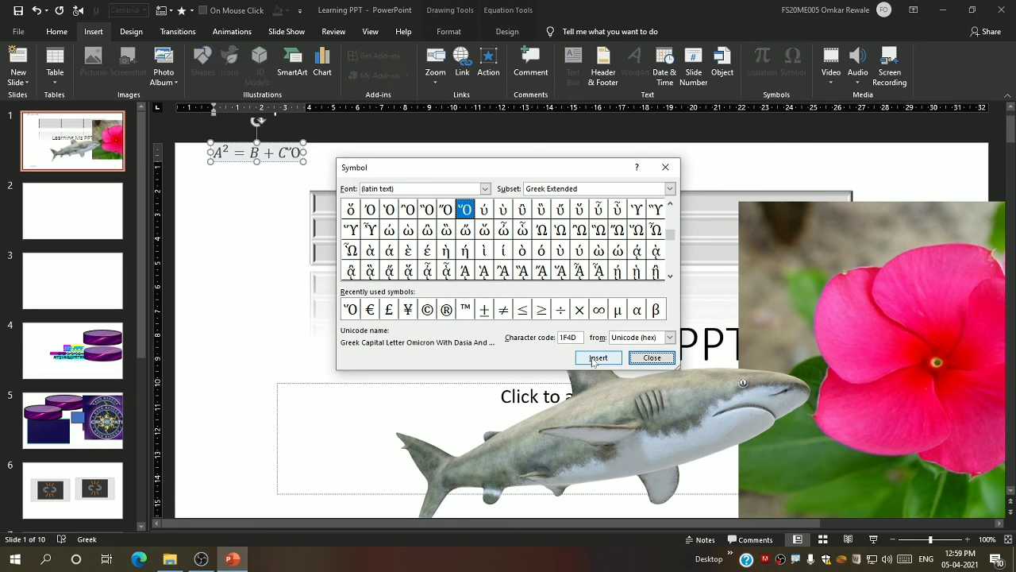
pyautogui.click(597, 359)
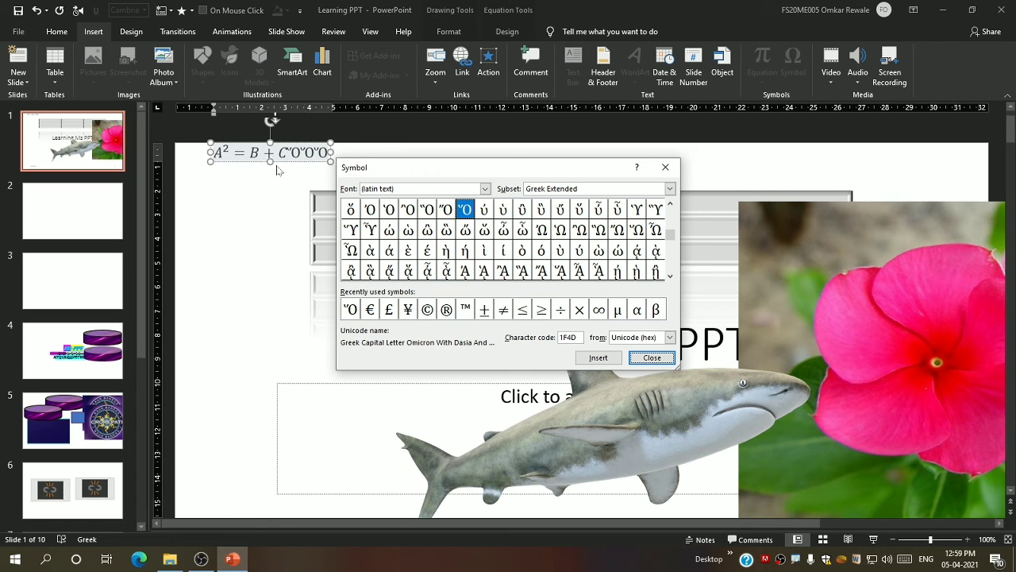
pyautogui.click(665, 168)
pyautogui.click(242, 274)
pyautogui.scroll(-1, 233, 275)
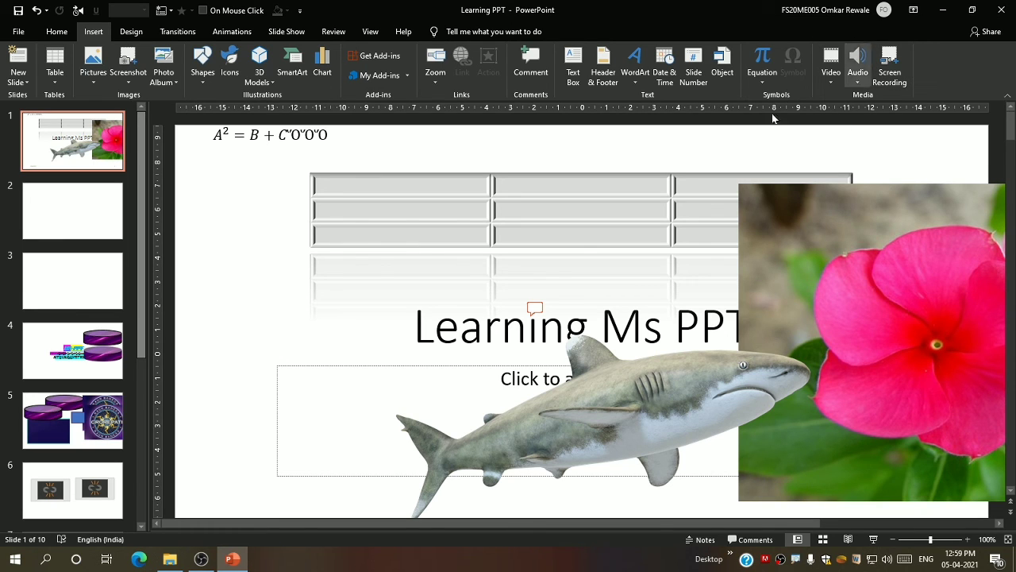
# Go to blank slide 2, reduce the zoom to 84% and start inserting a video from this device
pyautogui.click(49, 208)
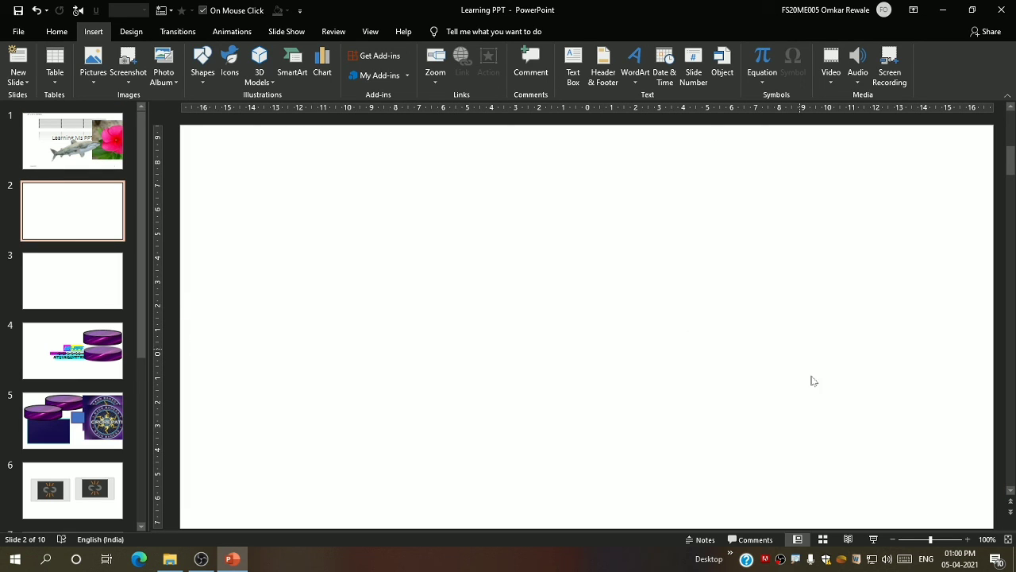
pyautogui.moveTo(931, 541); pyautogui.dragTo(925, 540)
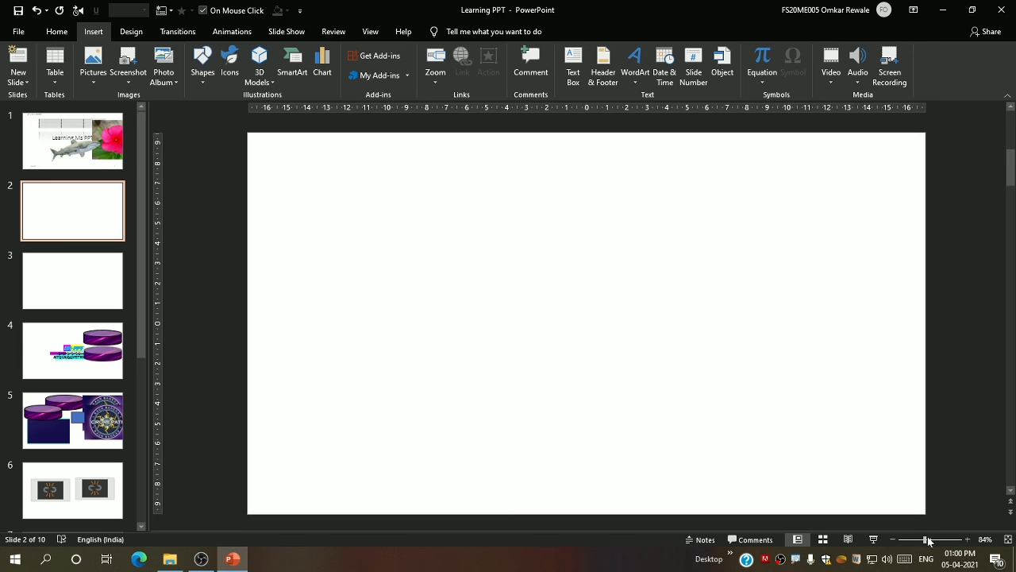
pyautogui.click(832, 82)
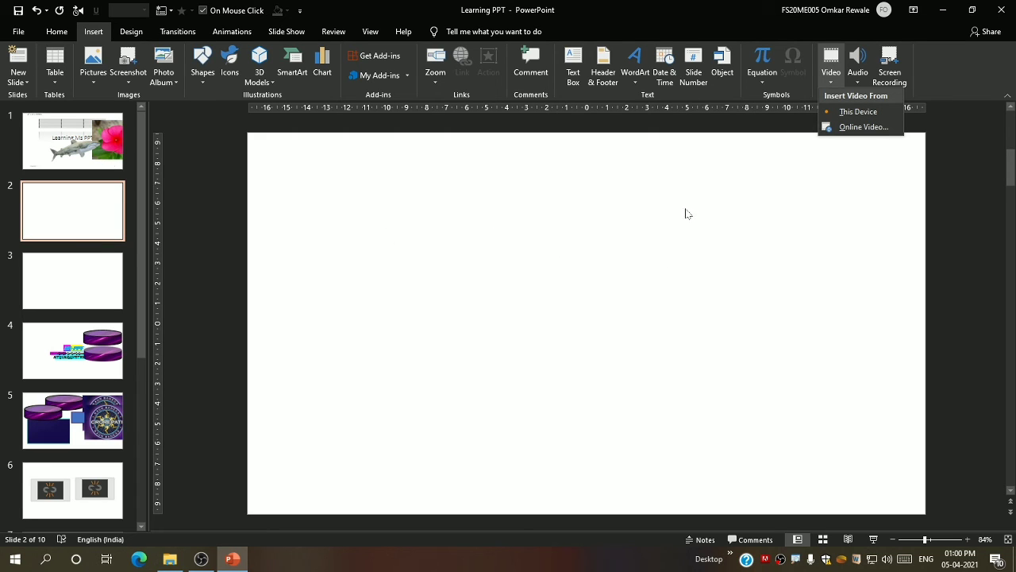
pyautogui.click(863, 117)
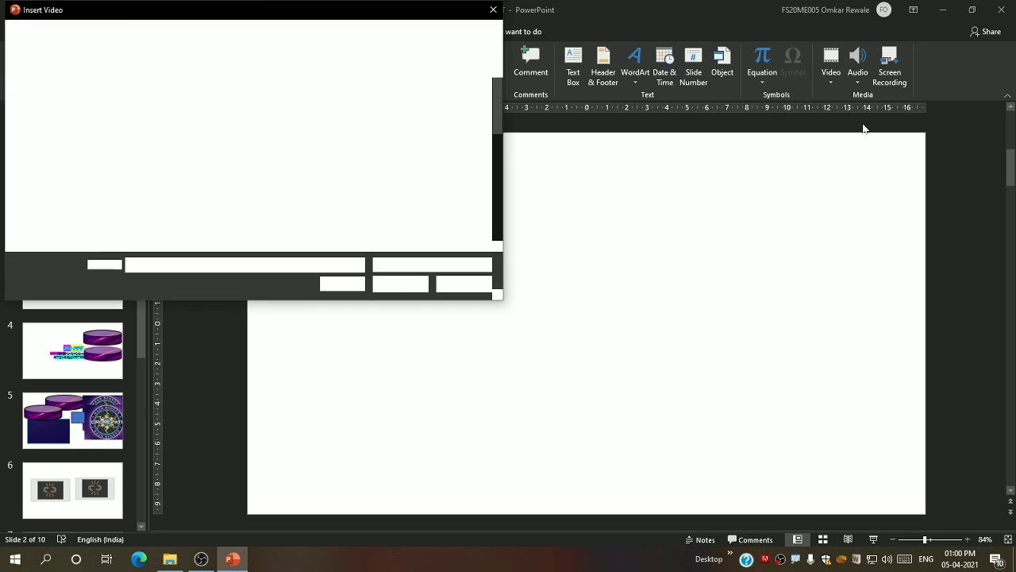
# Browse the Captures and Downloads folders for a video to insert
pyautogui.scroll(-2, 128, 148)
pyautogui.scroll(1, 84, 149)
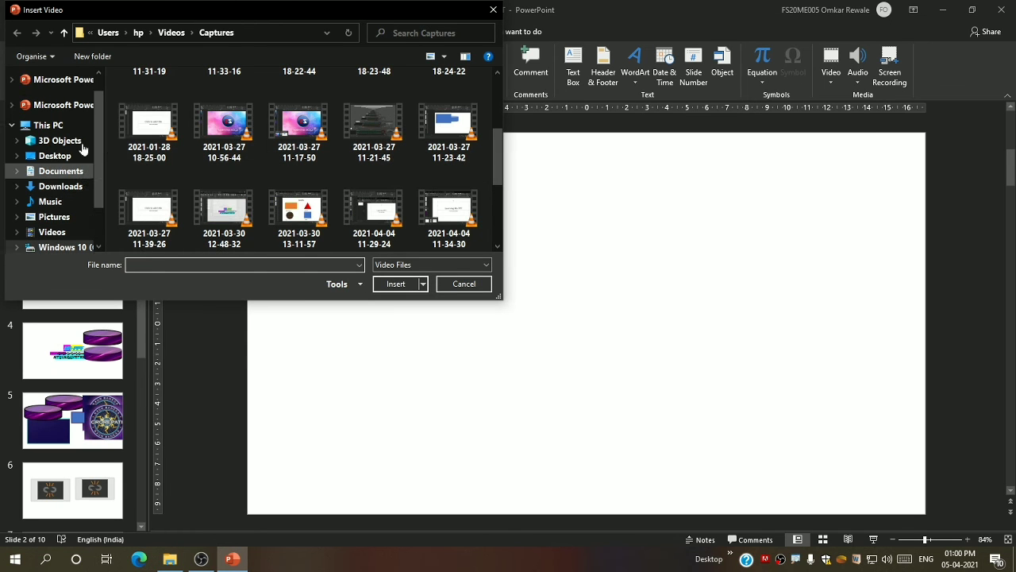
pyautogui.scroll(1, 83, 149)
pyautogui.scroll(-2, 174, 171)
pyautogui.scroll(6, 175, 171)
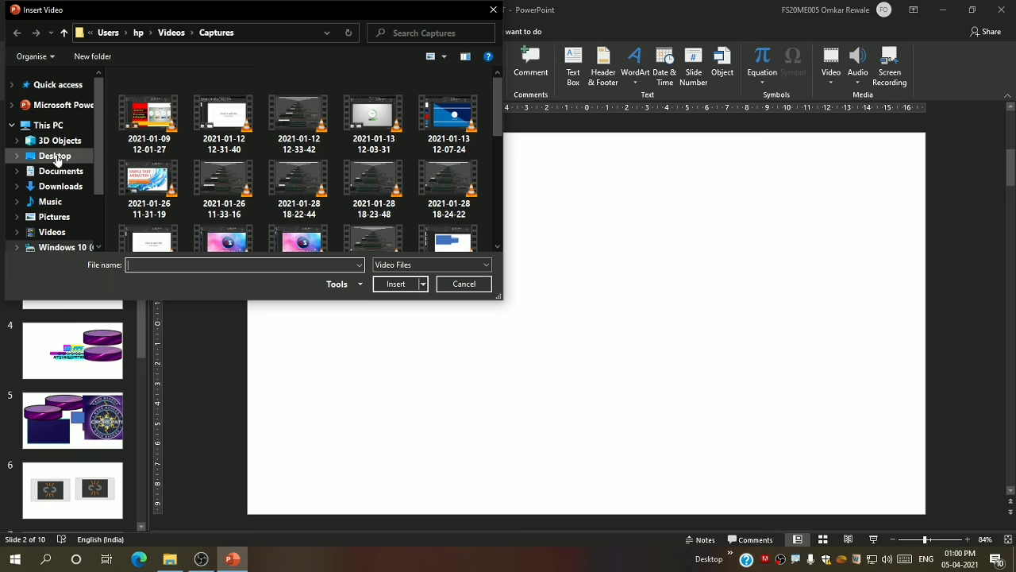
pyautogui.click(68, 189)
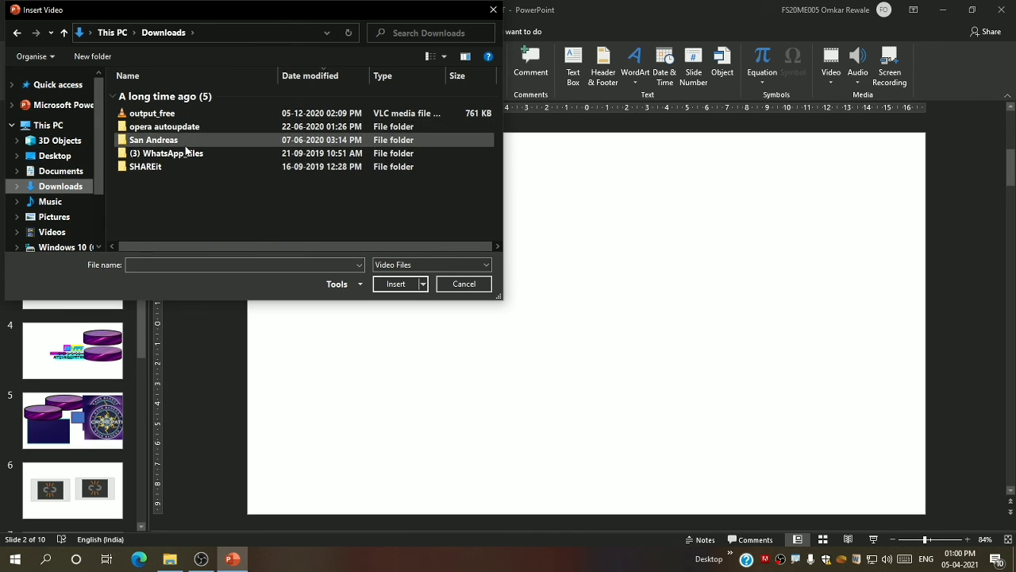
pyautogui.click(62, 160)
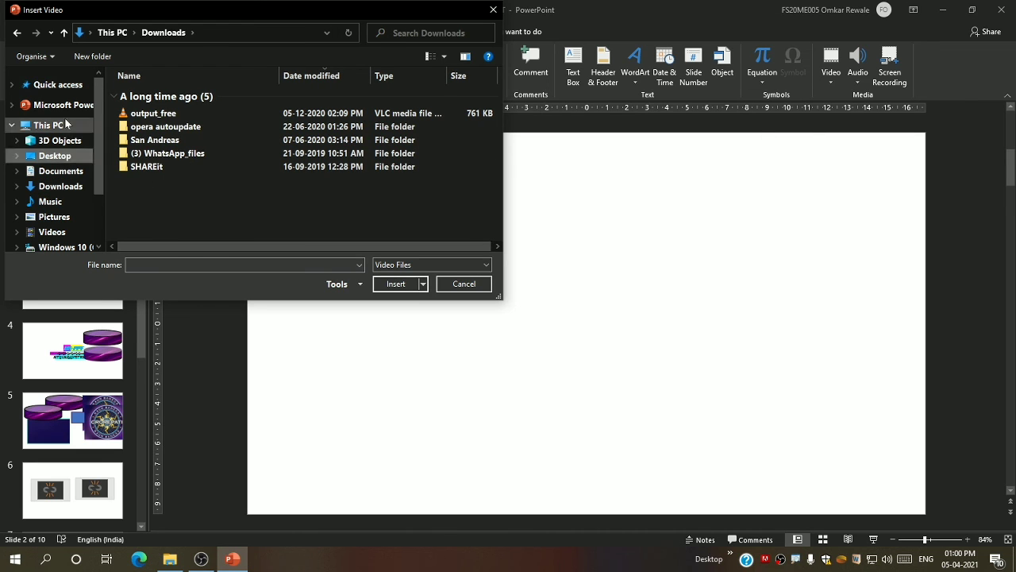
# Insert the video Subscribe - 29881 from the Documents folder on slide 2
pyautogui.click(61, 172)
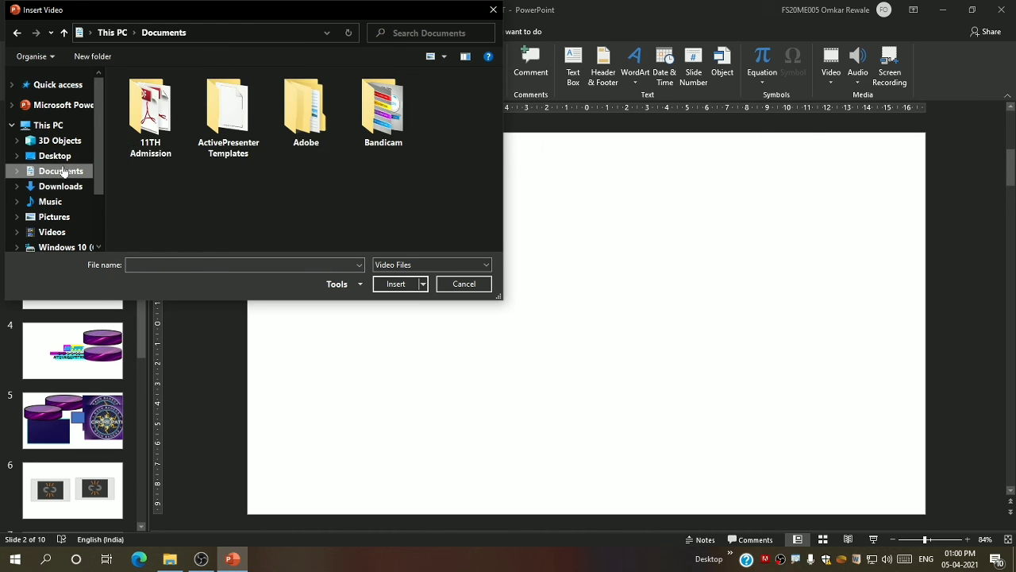
pyautogui.scroll(-4, 184, 147)
pyautogui.scroll(1, 193, 156)
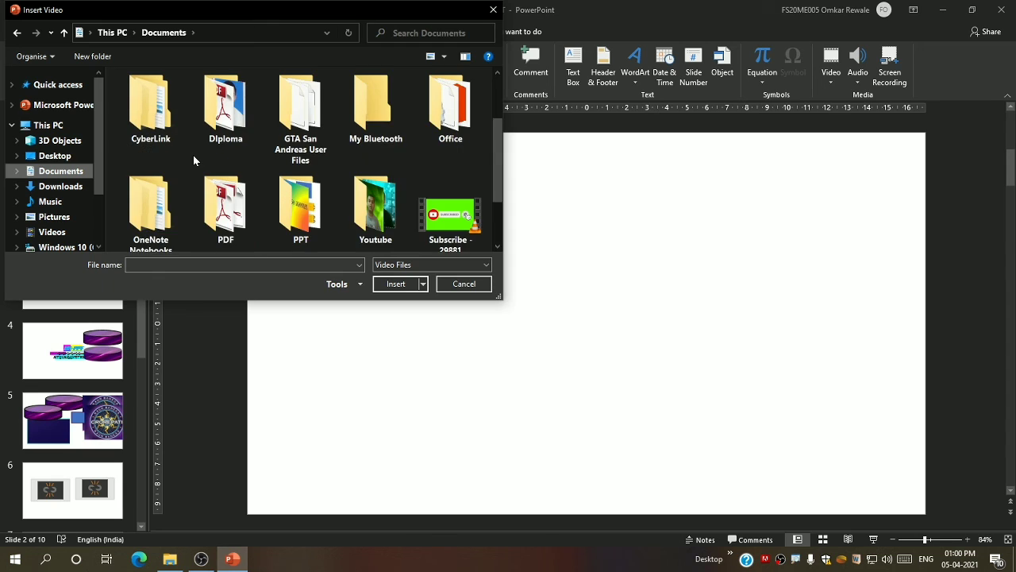
pyautogui.scroll(-1, 192, 159)
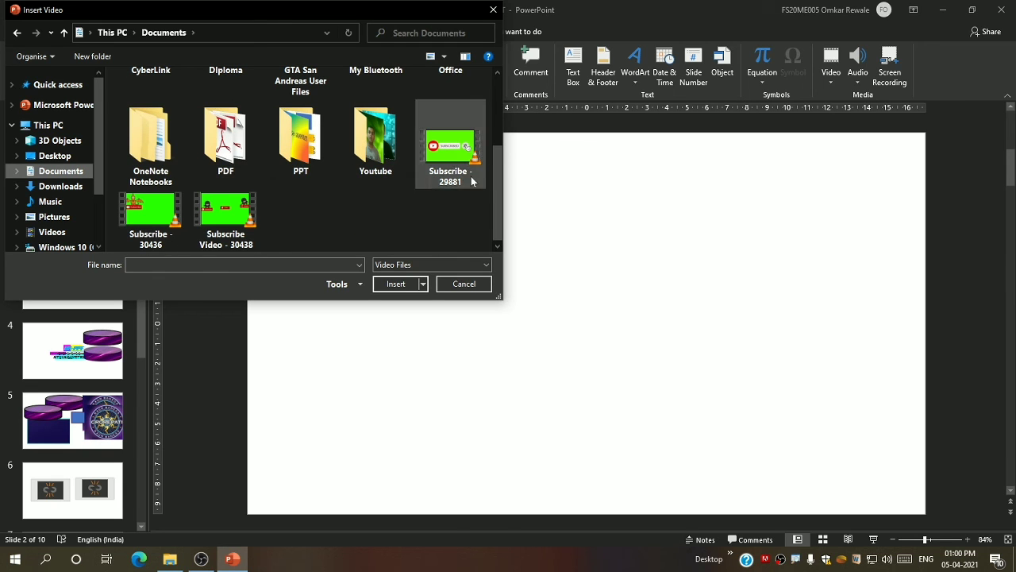
pyautogui.click(465, 153)
pyautogui.click(397, 284)
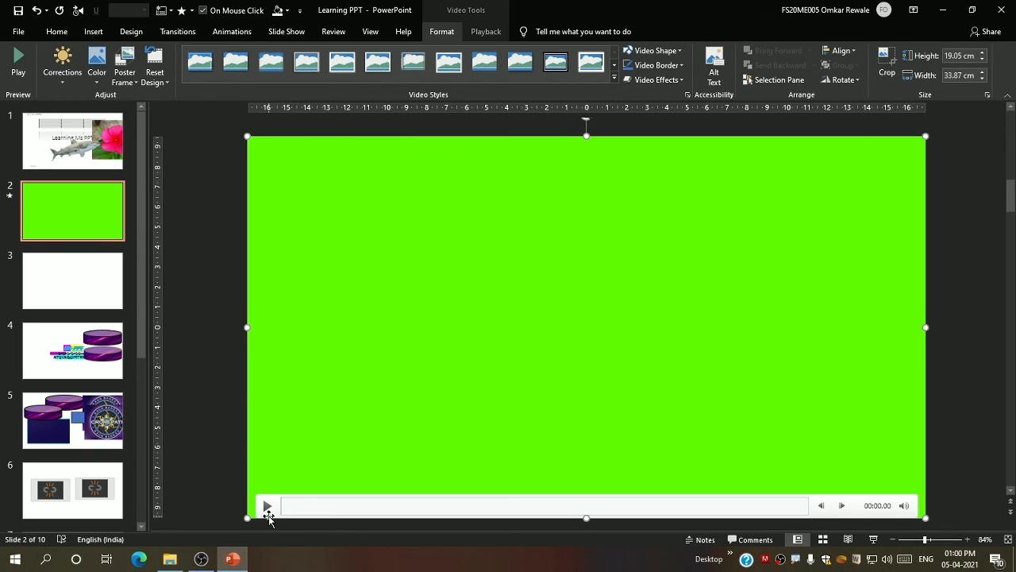
# Shrink the video to about 12.8 cm high by 22.8 cm wide, preview it and move it near the slide's centre
pyautogui.moveTo(266, 512); pyautogui.dragTo(468, 397)
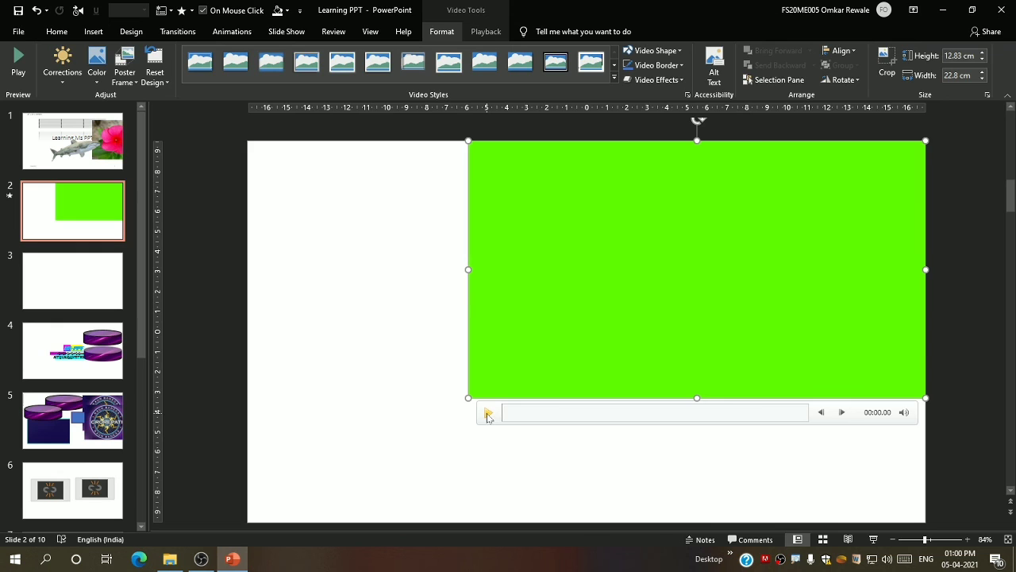
pyautogui.click(487, 413)
pyautogui.moveTo(657, 229); pyautogui.dragTo(560, 275)
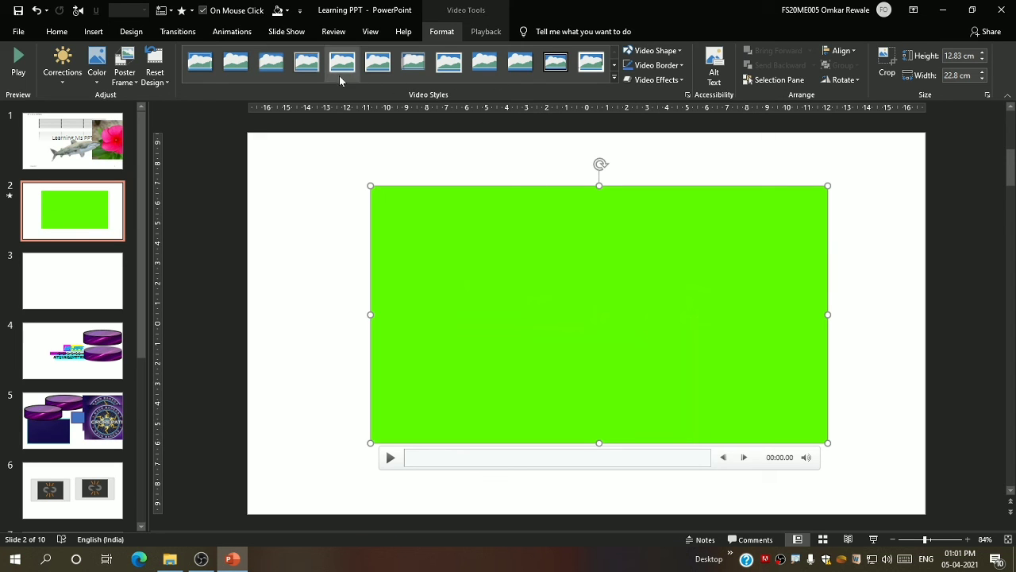
# Start inserting an online video on slide 2
pyautogui.click(55, 32)
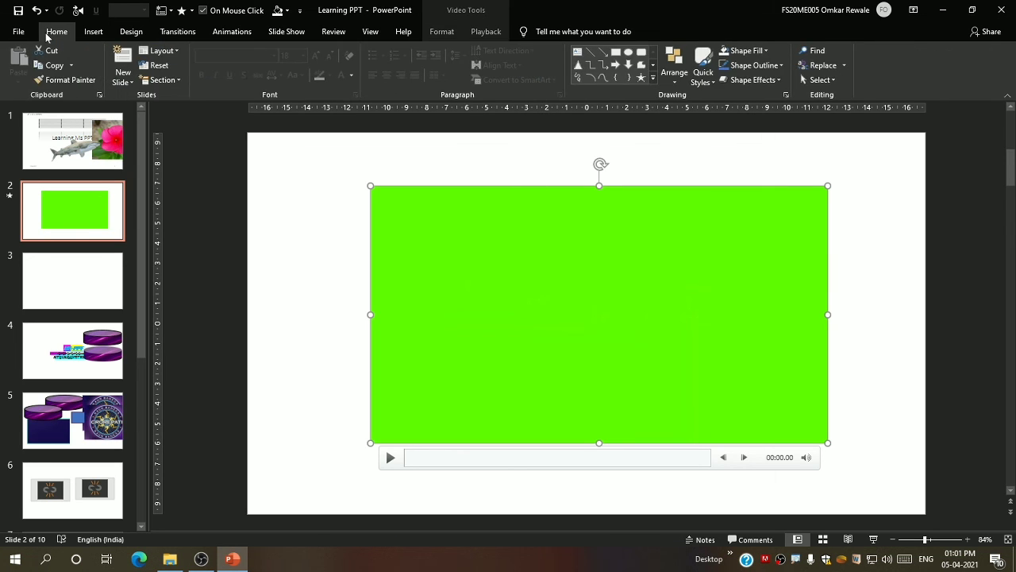
pyautogui.click(92, 32)
pyautogui.click(831, 71)
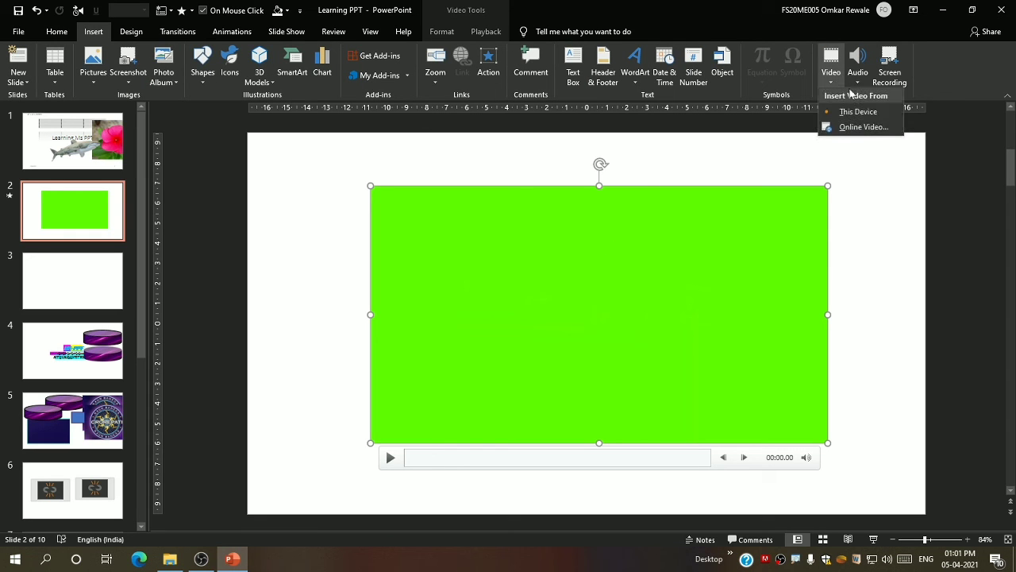
pyautogui.click(877, 124)
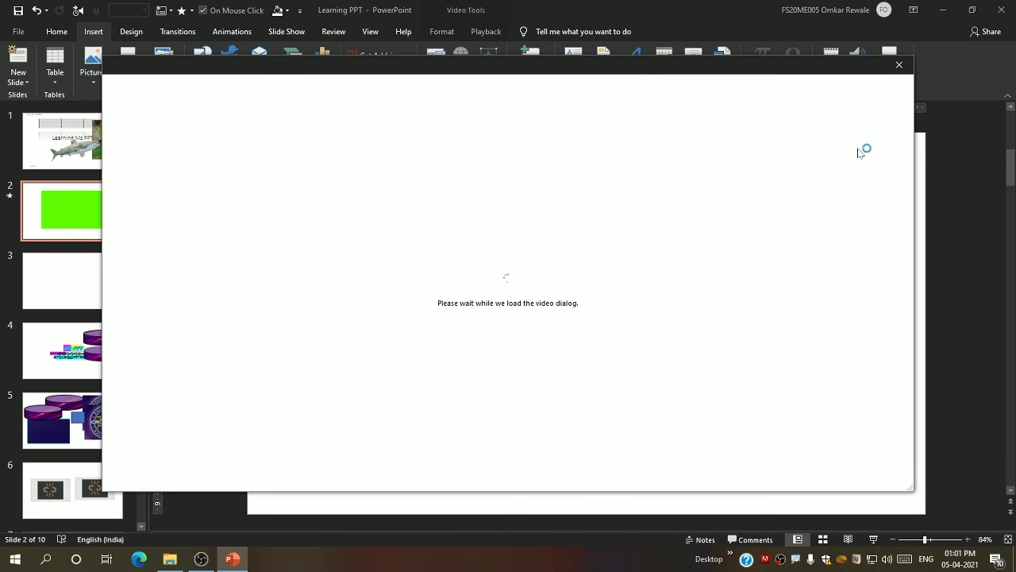